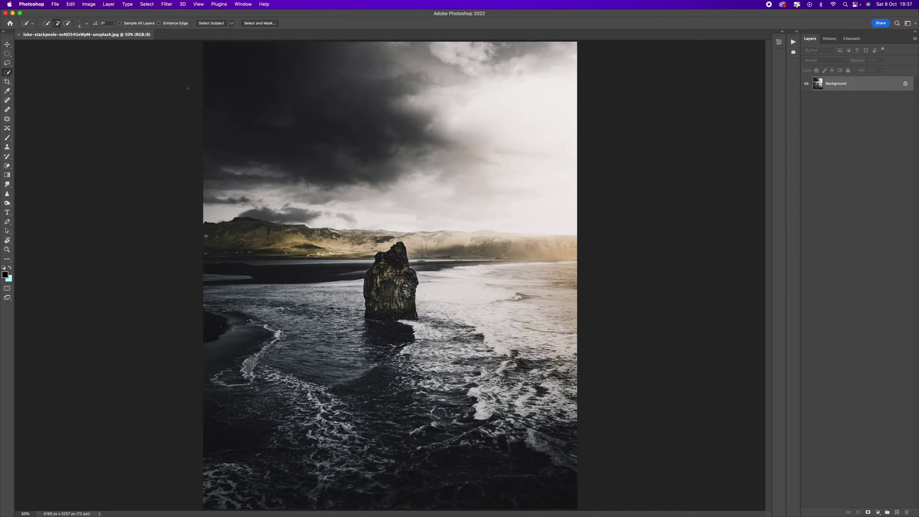
# - Pick the Quick Selection Tool, zoom to 100%, and enlarge the brush
pyautogui.click(9, 75)
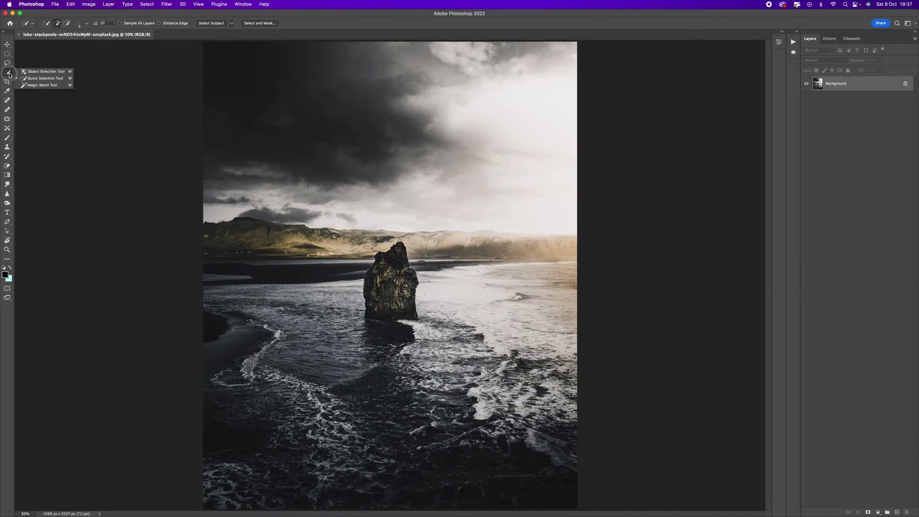
pyautogui.click(61, 80)
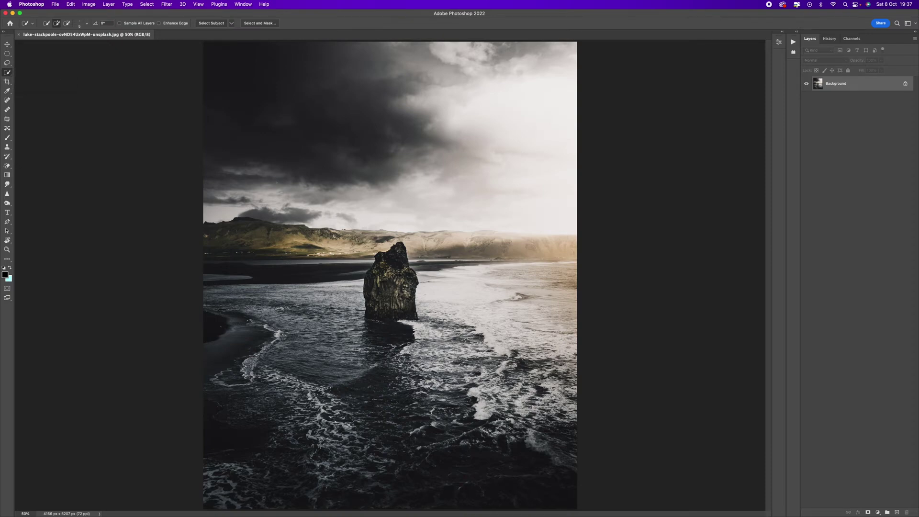
pyautogui.press('super+1')
pyautogui.moveTo(260, 204); pyautogui.dragTo(492, 219)
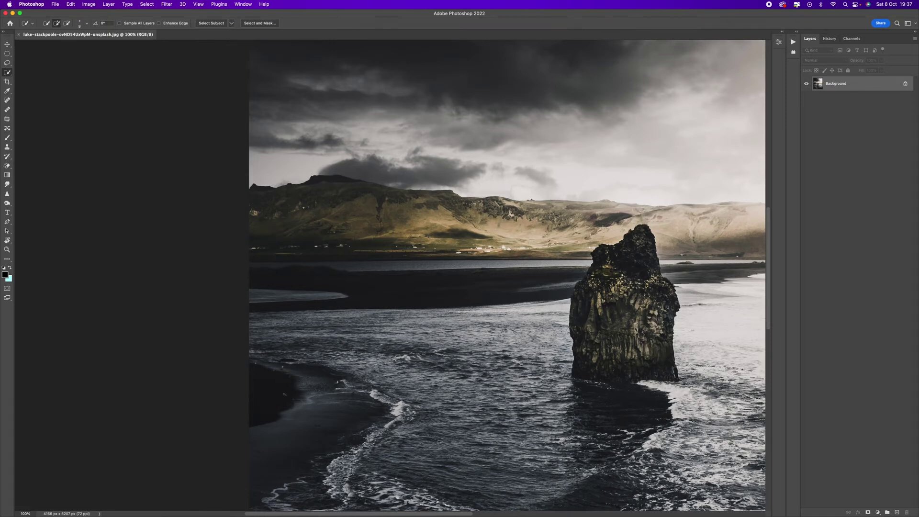
pyautogui.press(']')
# - Paint a selection across the distant hills and dark beach band on both sides of the rock
pyautogui.click(261, 219)
pyautogui.moveTo(262, 219); pyautogui.dragTo(456, 218)
pyautogui.moveTo(636, 219); pyautogui.dragTo(606, 212)
pyautogui.moveTo(592, 217); pyautogui.dragTo(405, 219)
pyautogui.moveTo(515, 218)
pyautogui.mouseDown()
pyautogui.moveTo(648, 220)
pyautogui.moveTo(350, 222)
pyautogui.moveTo(527, 233)
pyautogui.moveTo(323, 216)
pyautogui.mouseUp()
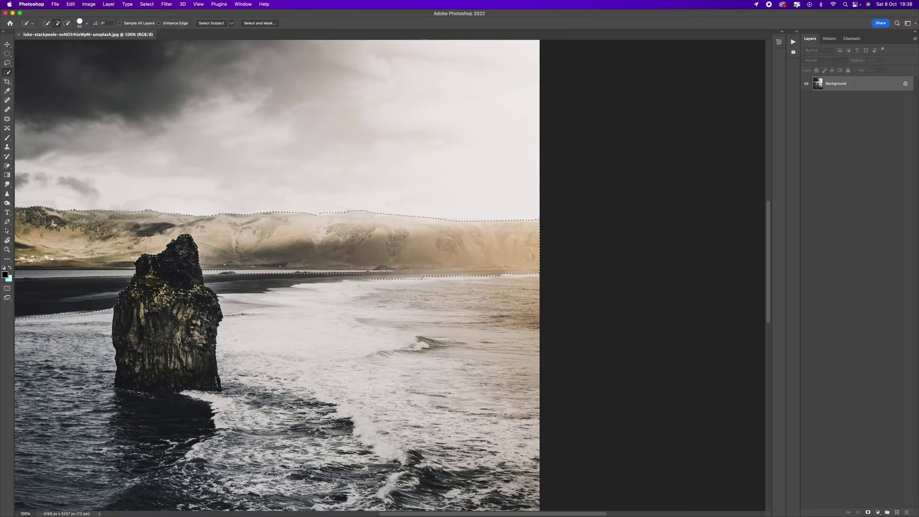
# - Add the sea stack to the selection
pyautogui.hscroll(-5, 236, 248)
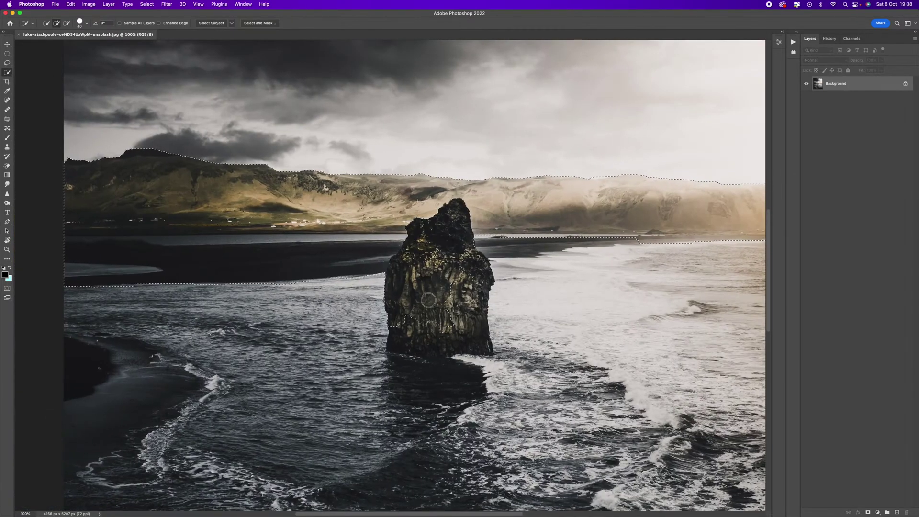
pyautogui.moveTo(428, 300)
pyautogui.mouseDown()
pyautogui.moveTo(438, 325)
pyautogui.moveTo(465, 298)
pyautogui.mouseUp()
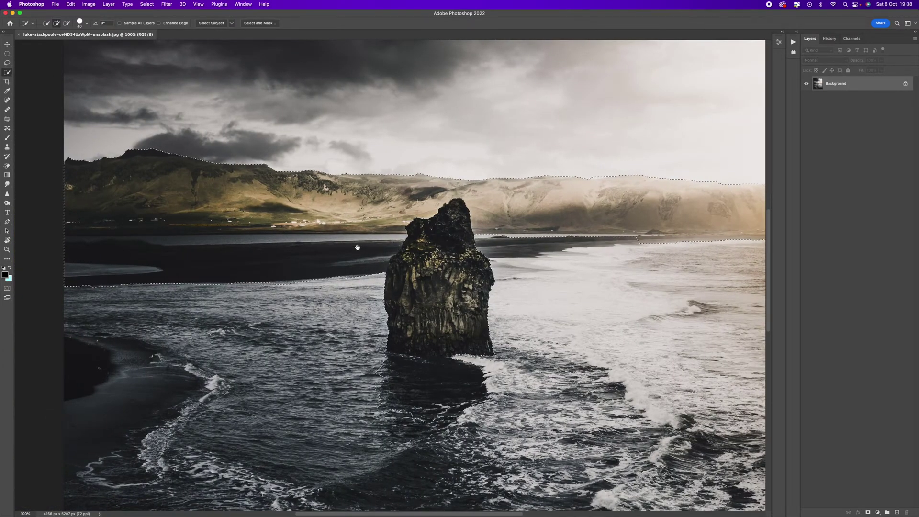
pyautogui.hscroll(-2, 442, 287)
pyautogui.hscroll(-2, 446, 281)
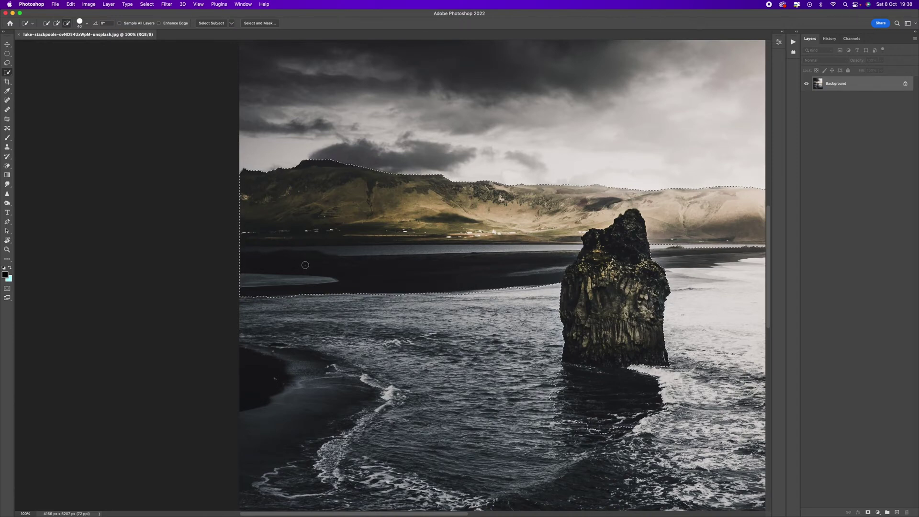
# - Subtract the left beach strip from the selection along the mountain base
pyautogui.press('alt')
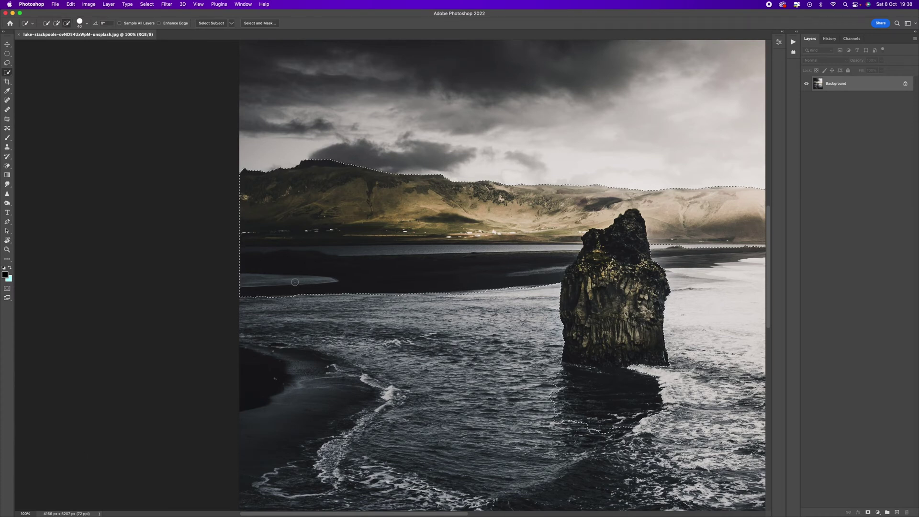
pyautogui.click(67, 23)
pyautogui.moveTo(292, 288)
pyautogui.mouseDown()
pyautogui.moveTo(243, 250)
pyautogui.moveTo(514, 282)
pyautogui.mouseUp()
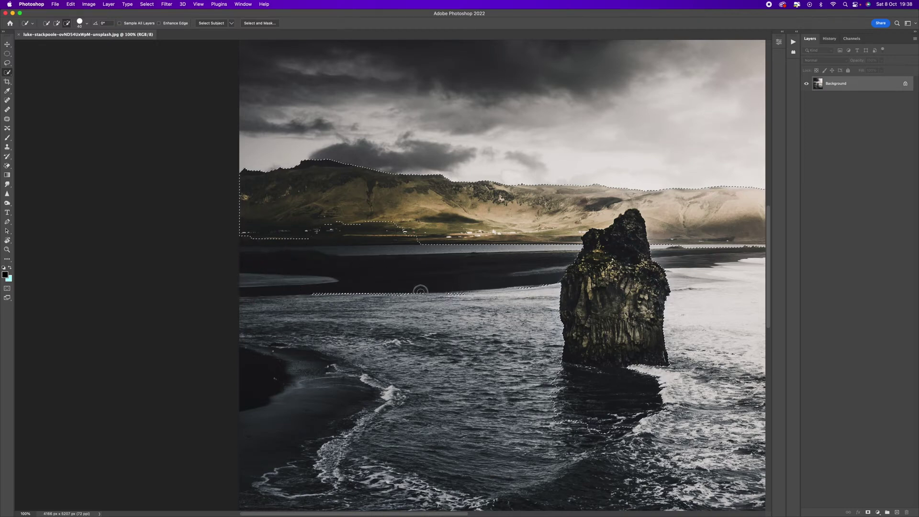
pyautogui.moveTo(429, 262)
pyautogui.mouseDown()
pyautogui.moveTo(407, 232)
pyautogui.moveTo(304, 235)
pyautogui.mouseUp()
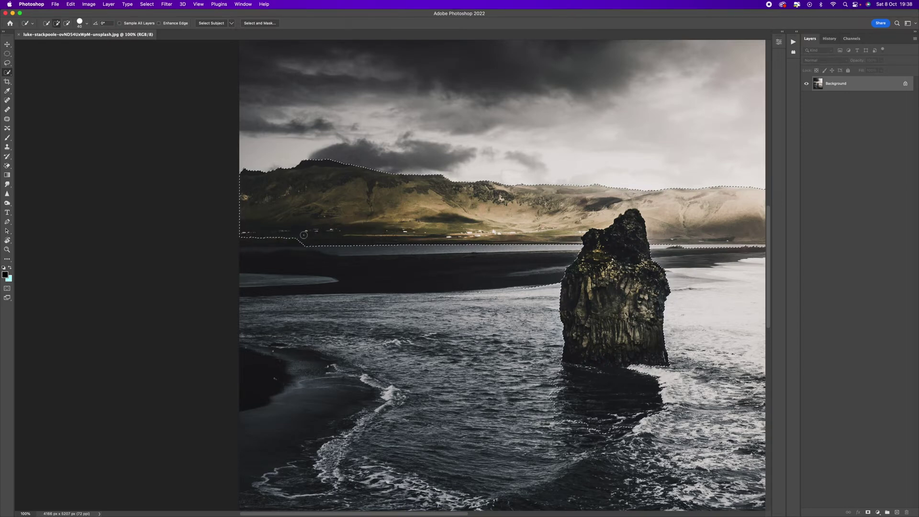
pyautogui.moveTo(304, 234)
pyautogui.mouseDown()
pyautogui.moveTo(294, 246)
pyautogui.moveTo(246, 242)
pyautogui.mouseUp()
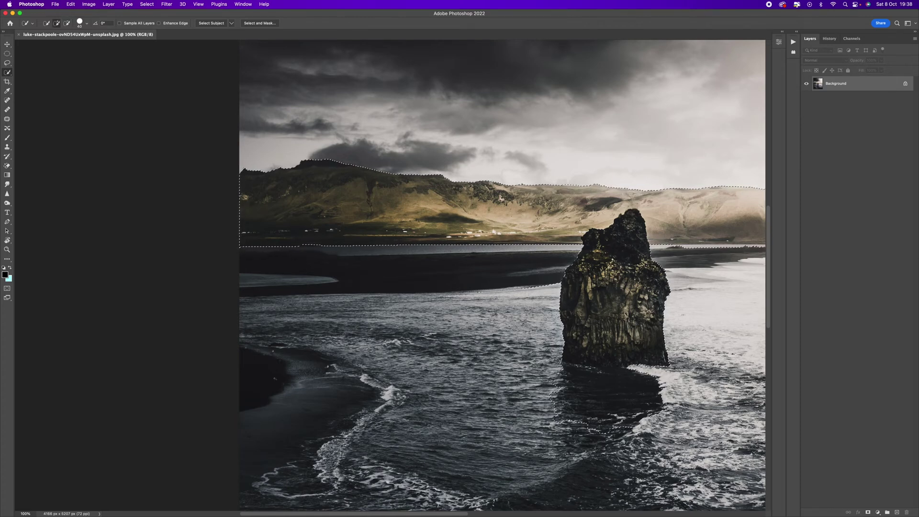
# - Subtract the water below the rock and the sea strip along the right horizon
pyautogui.scroll(-5, 373, 245)
pyautogui.hscroll(5, 374, 245)
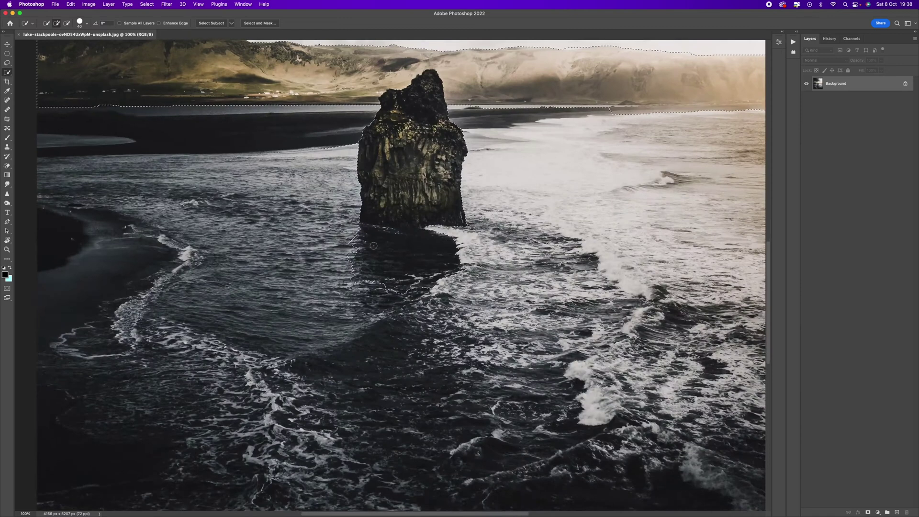
pyautogui.keyDown('alt'); pyautogui.moveTo(370, 233); pyautogui.dragTo(434, 237); pyautogui.keyUp('alt')
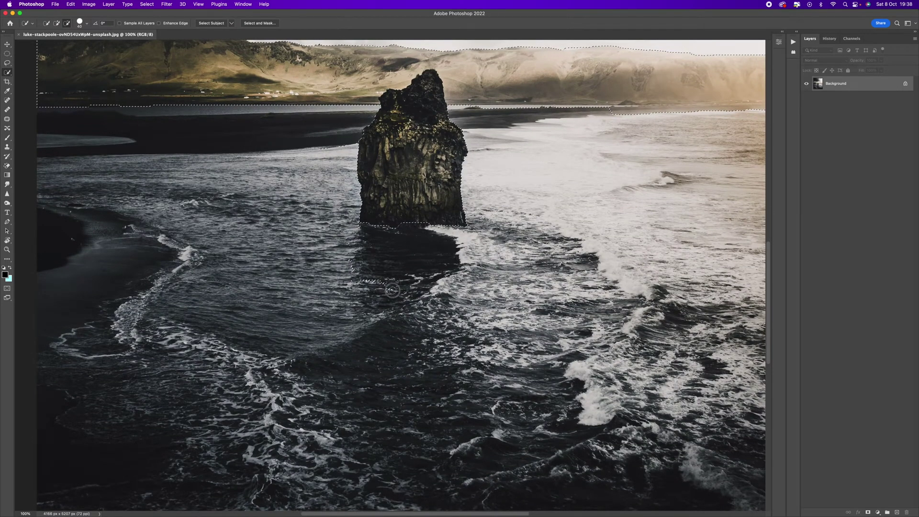
pyautogui.keyDown('alt'); pyautogui.moveTo(393, 290); pyautogui.dragTo(347, 248); pyautogui.keyUp('alt')
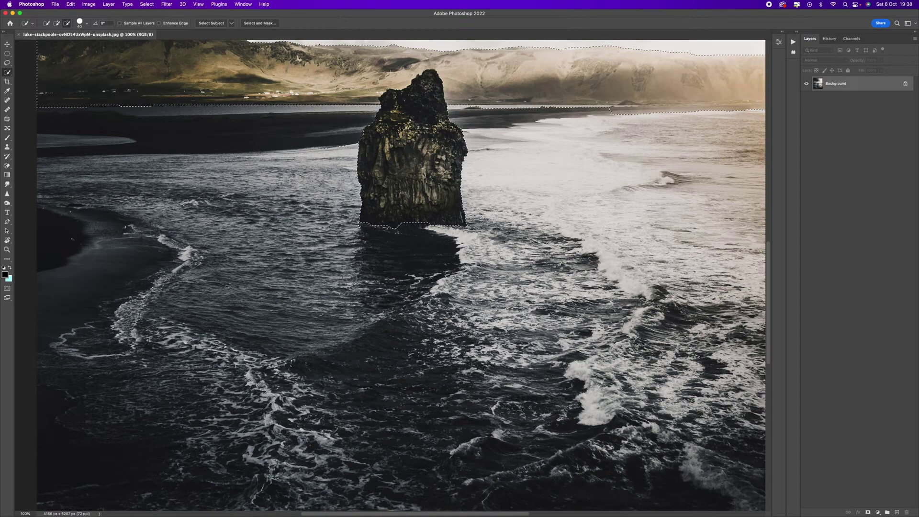
pyautogui.moveTo(540, 192); pyautogui.dragTo(429, 335)
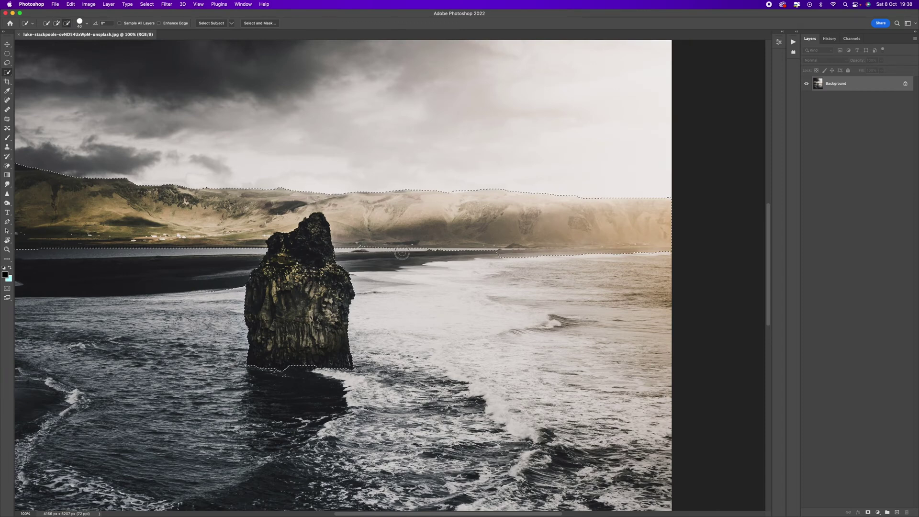
pyautogui.moveTo(507, 253)
pyautogui.mouseDown()
pyautogui.moveTo(628, 255)
pyautogui.moveTo(491, 258)
pyautogui.mouseUp()
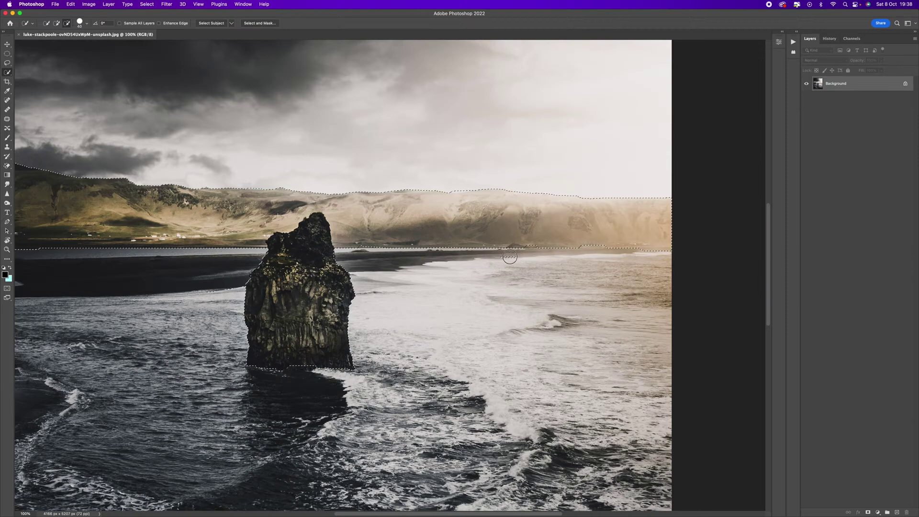
pyautogui.hotkey('ctrl', '+')
pyautogui.hotkey('ctrl', '+')
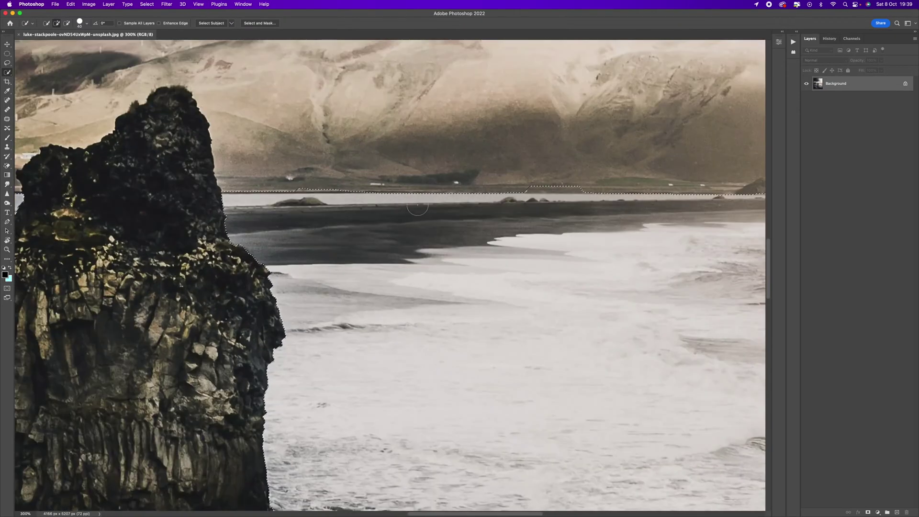
# - Smooth the horizon selection edge with a smaller brush, then zoom back out to the whole image
pyautogui.keyDown('alt'); pyautogui.click(579, 178); pyautogui.keyUp('alt')
pyautogui.press('[')
pyautogui.press('[')
pyautogui.moveTo(570, 186); pyautogui.dragTo(599, 187)
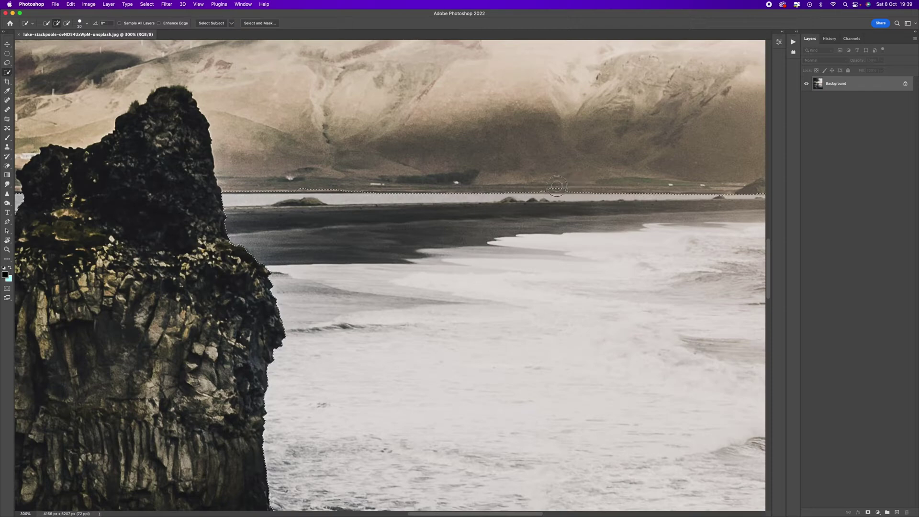
pyautogui.hotkey('ctrl', '0')
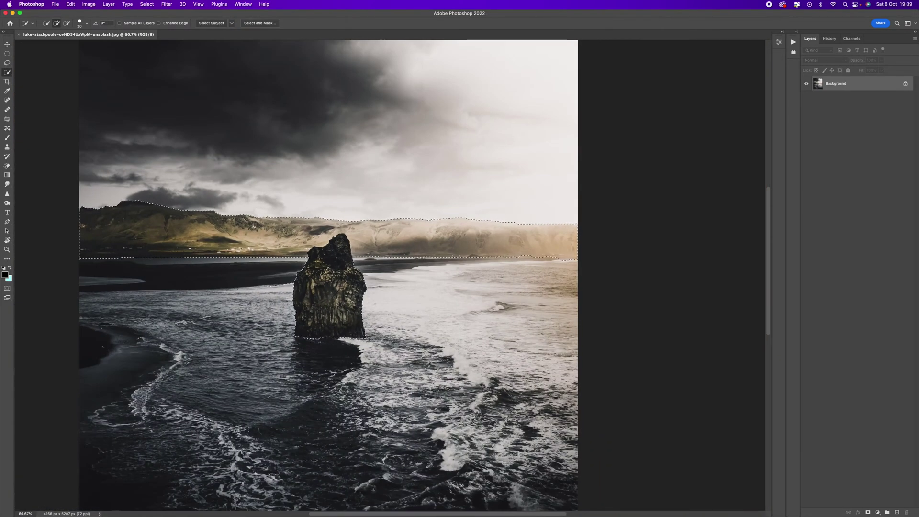
pyautogui.hotkey('ctrl', '-')
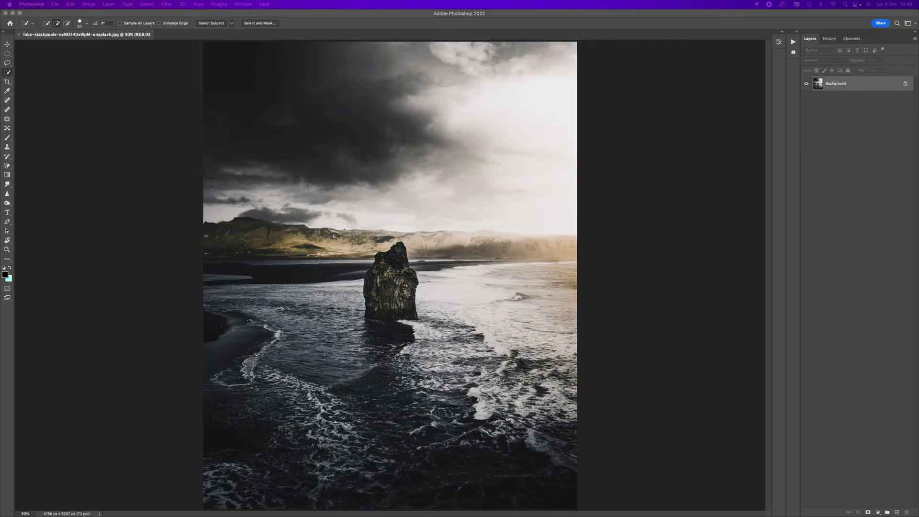
# - Use Select > Inverse to swap the selection to the sky and sea
pyautogui.click(145, 5)
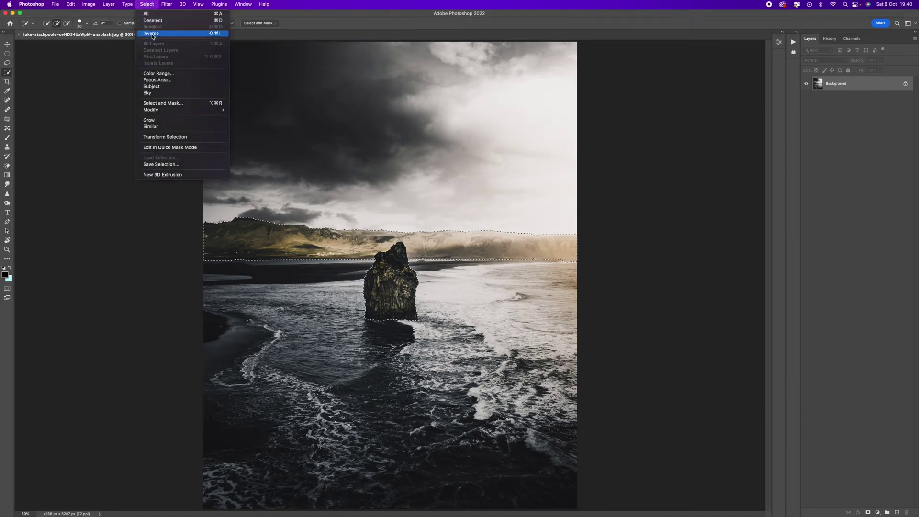
pyautogui.click(151, 34)
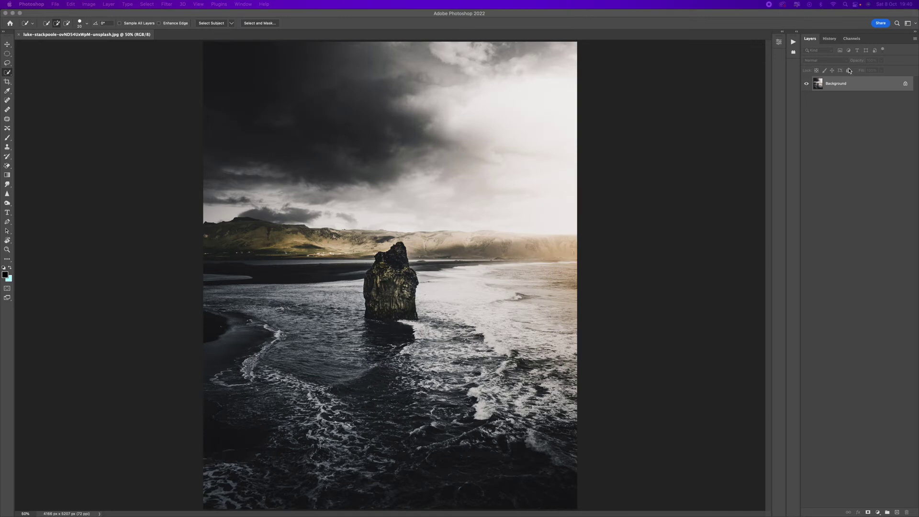
# - Copy the sky and sea to Layer 1 with Ctrl+J and load Layer 1's outline as a selection
pyautogui.click(840, 106)
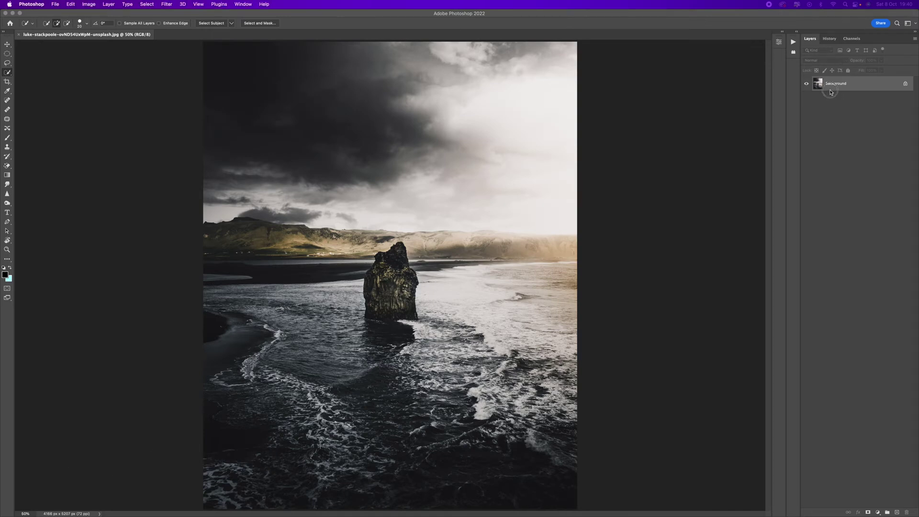
pyautogui.hotkey('ctrl', 'j')
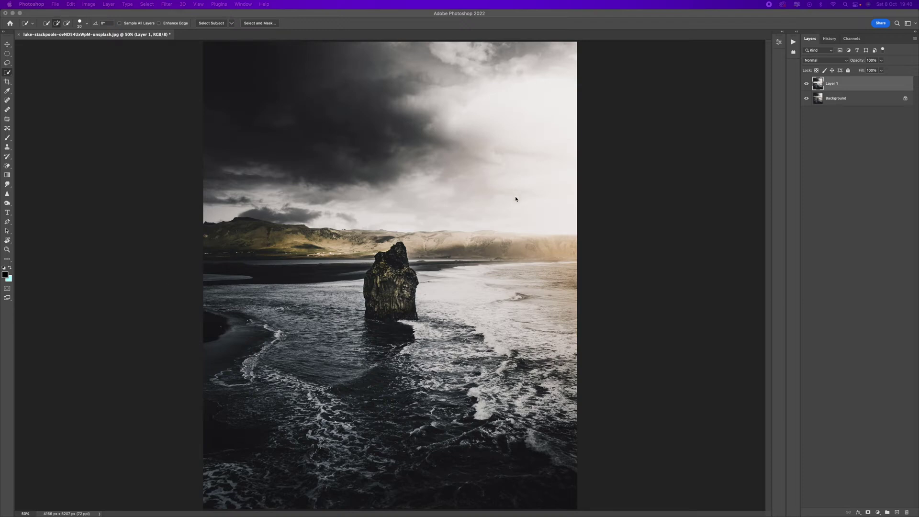
pyautogui.click(820, 87)
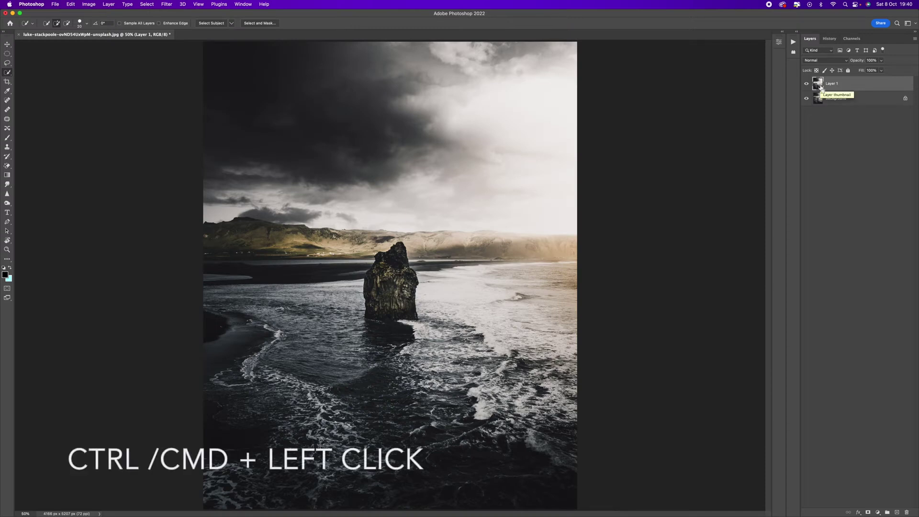
pyautogui.keyDown('super'); pyautogui.click(820, 87); pyautogui.keyUp('super')
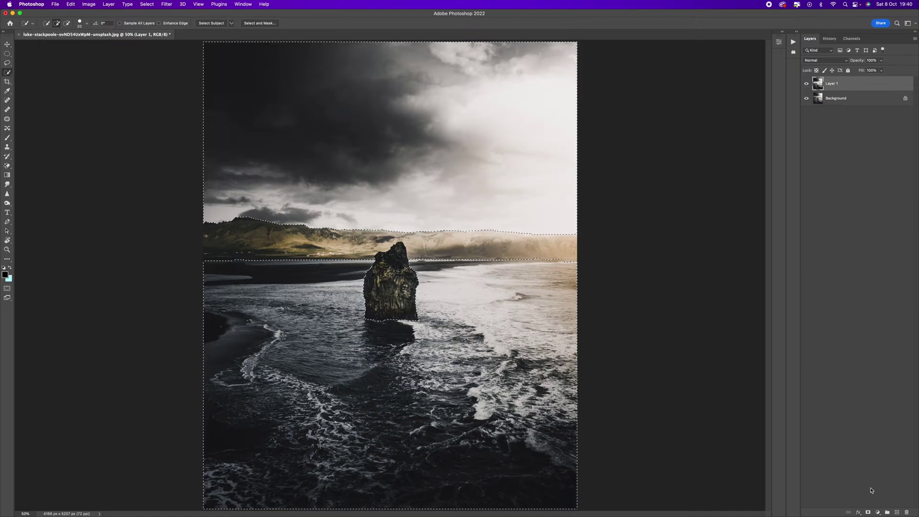
# - Give Layer 1 a layer mask from the selection and target its image thumbnail
pyautogui.click(867, 512)
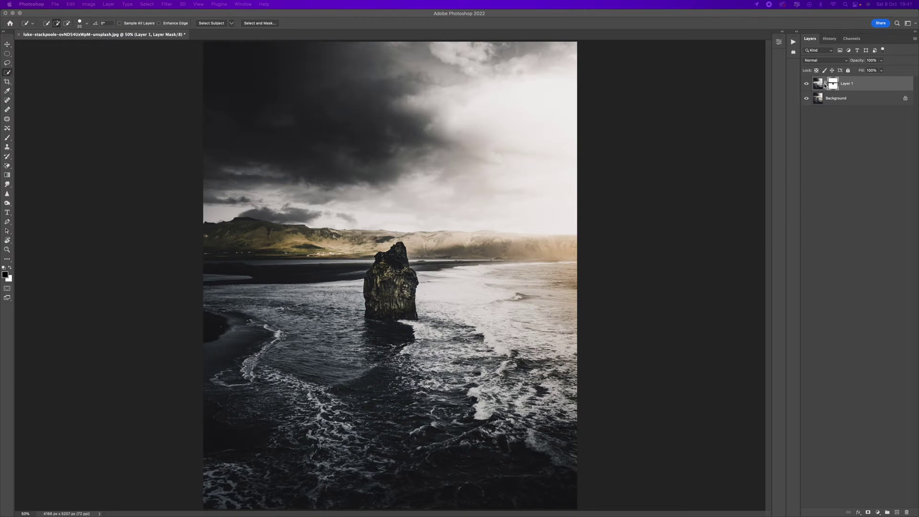
pyautogui.click(825, 85)
pyautogui.click(818, 86)
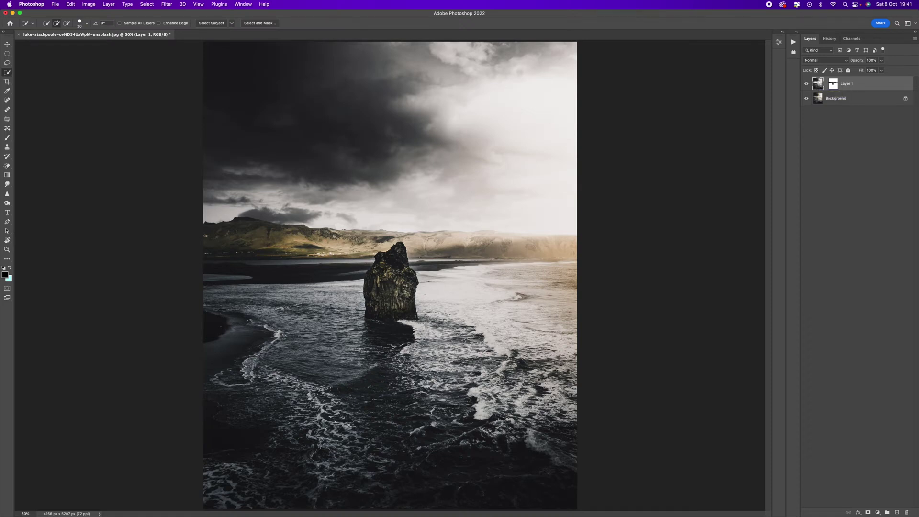
pyautogui.click(233, 16)
# - Open Radial Blur on Layer 1 and set Zoom method with Best quality
pyautogui.click(170, 7)
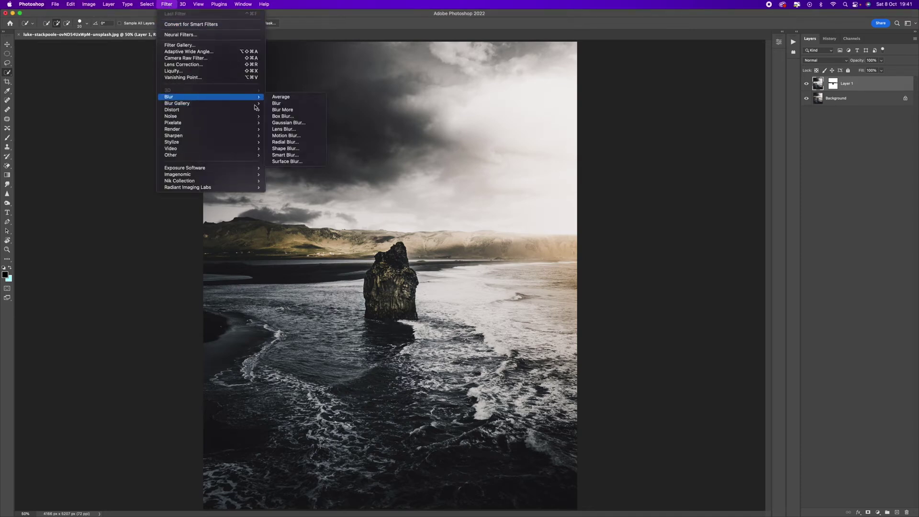
pyautogui.moveTo(169, 96)
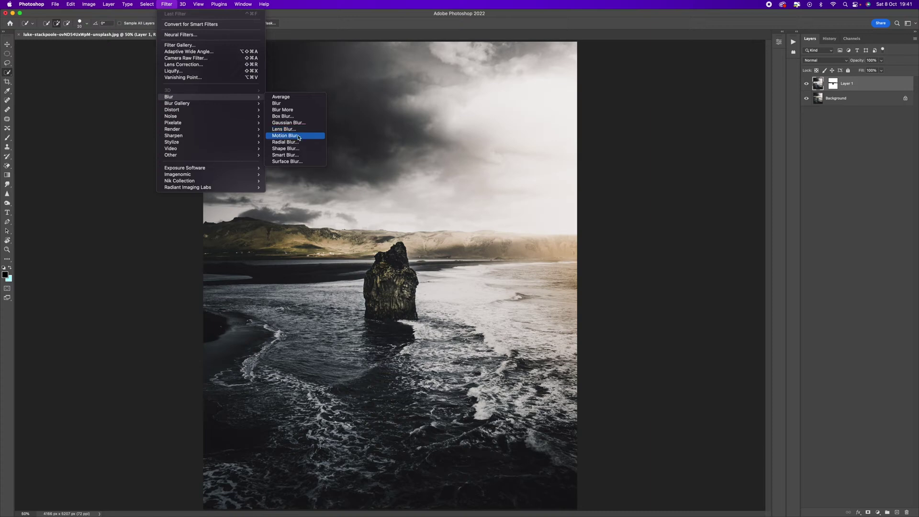
pyautogui.click(286, 142)
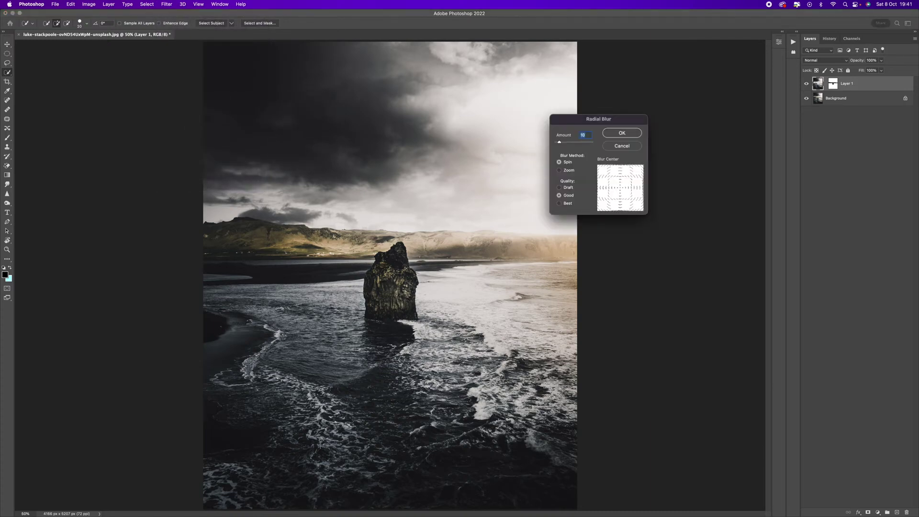
pyautogui.press('Return')
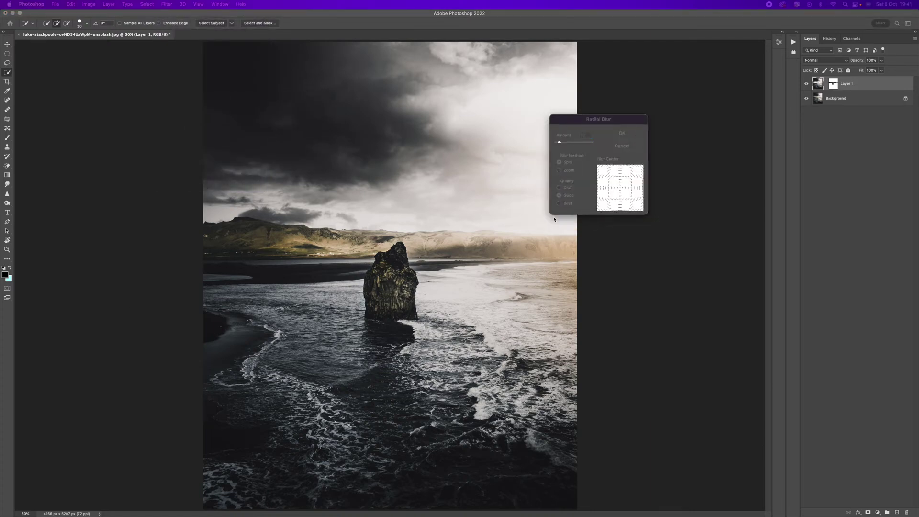
pyautogui.moveTo(605, 122); pyautogui.dragTo(617, 104)
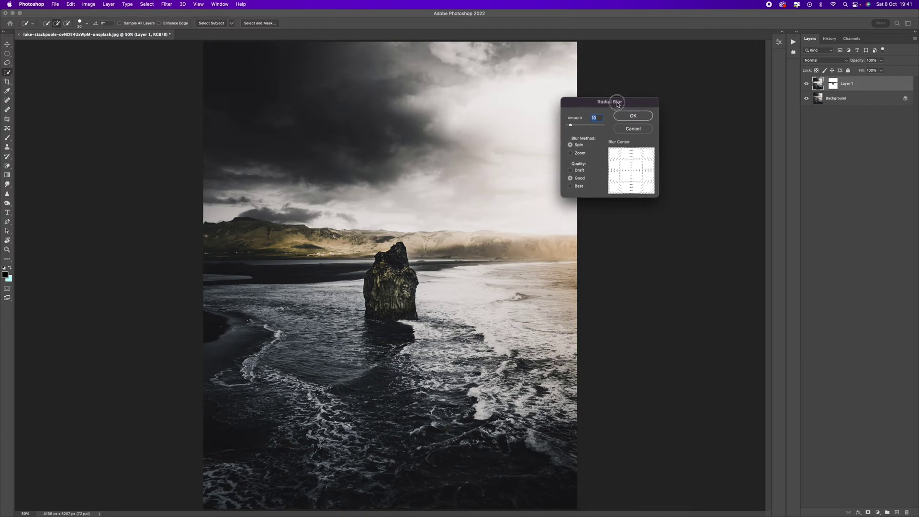
pyautogui.click(574, 154)
pyautogui.click(571, 188)
# - Set the Radial Blur amount to 62, nudge the blur centre upward, and apply it
pyautogui.moveTo(571, 126); pyautogui.dragTo(586, 128)
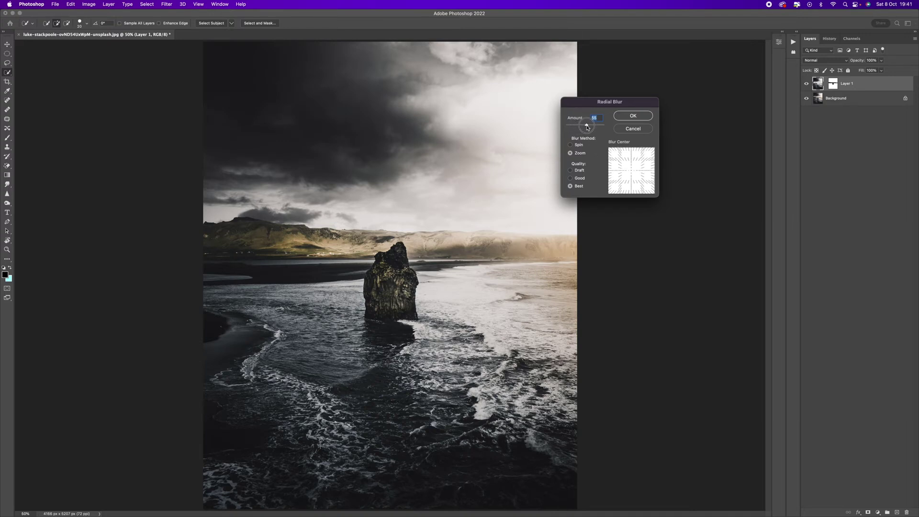
pyautogui.moveTo(586, 128); pyautogui.dragTo(590, 128)
pyautogui.moveTo(629, 175)
pyautogui.mouseDown()
pyautogui.moveTo(626, 157)
pyautogui.moveTo(627, 175)
pyautogui.mouseUp()
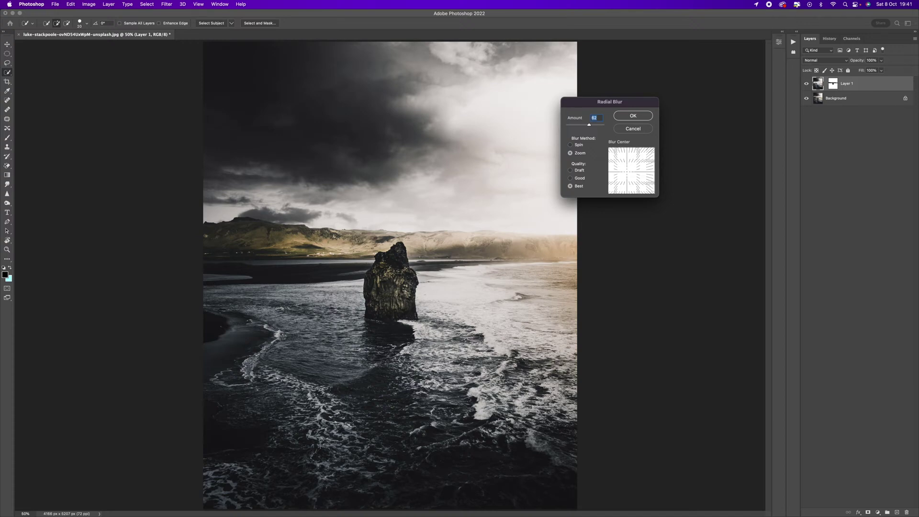
pyautogui.moveTo(630, 177); pyautogui.dragTo(628, 173)
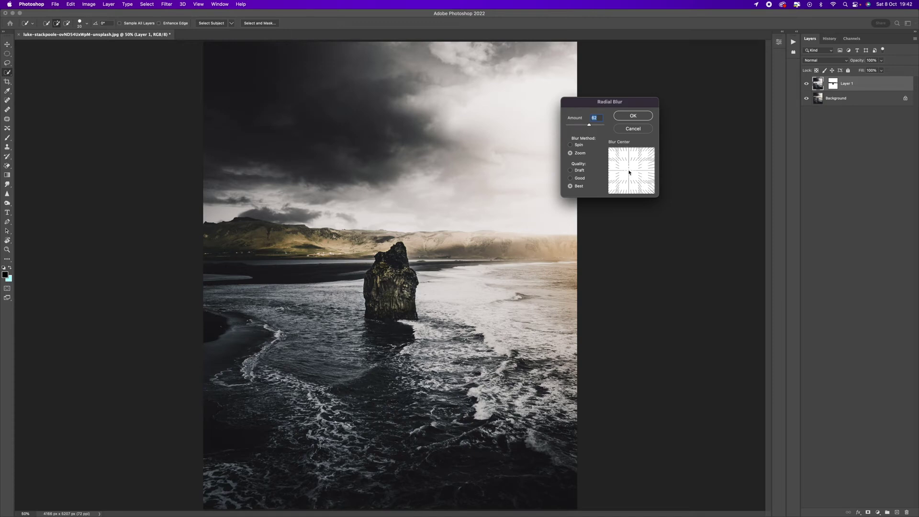
pyautogui.moveTo(630, 173); pyautogui.dragTo(629, 170)
pyautogui.press('Return')
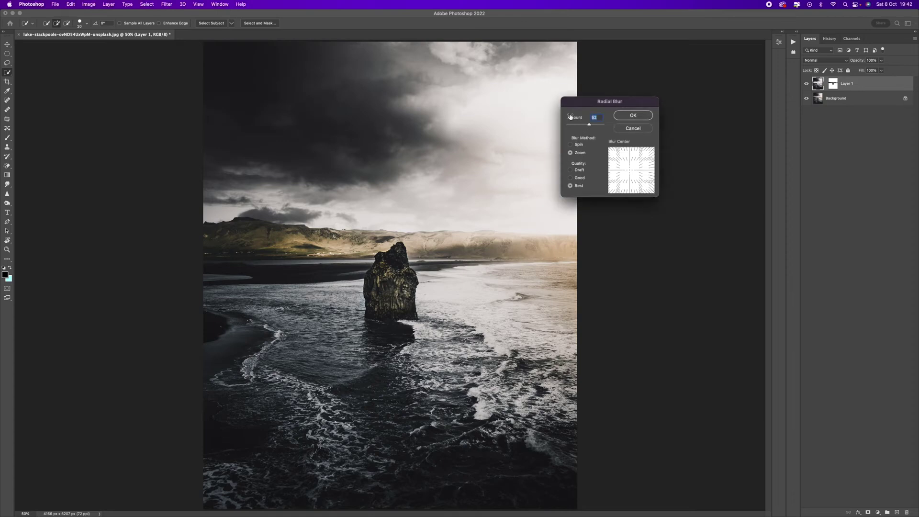
pyautogui.click(633, 116)
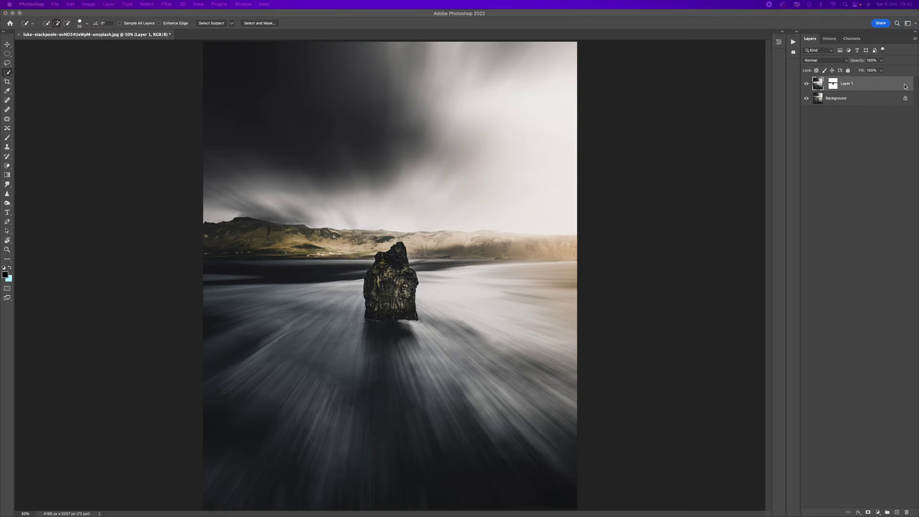
# - Check the blur by toggling the Background and testing Layer 1 opacity, leaving it at 100%
pyautogui.click(807, 99)
pyautogui.click(807, 99)
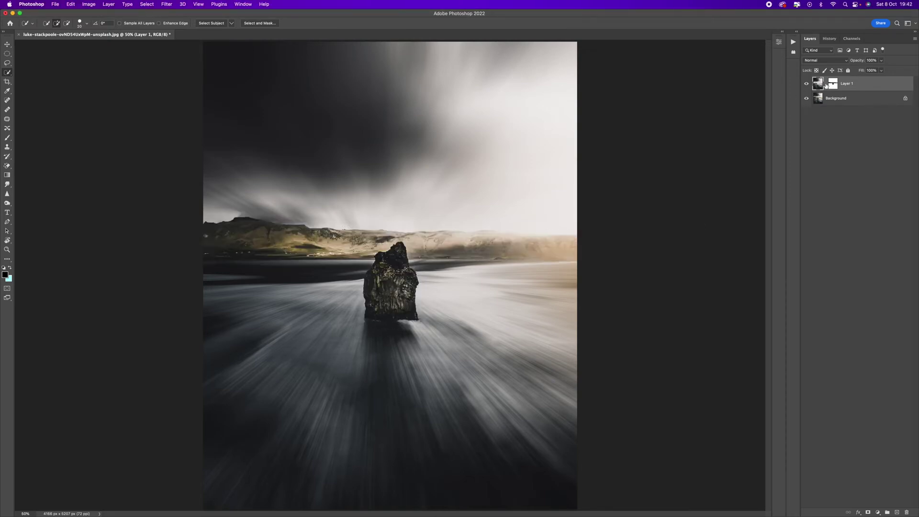
pyautogui.click(881, 61)
pyautogui.moveTo(880, 70); pyautogui.dragTo(878, 71)
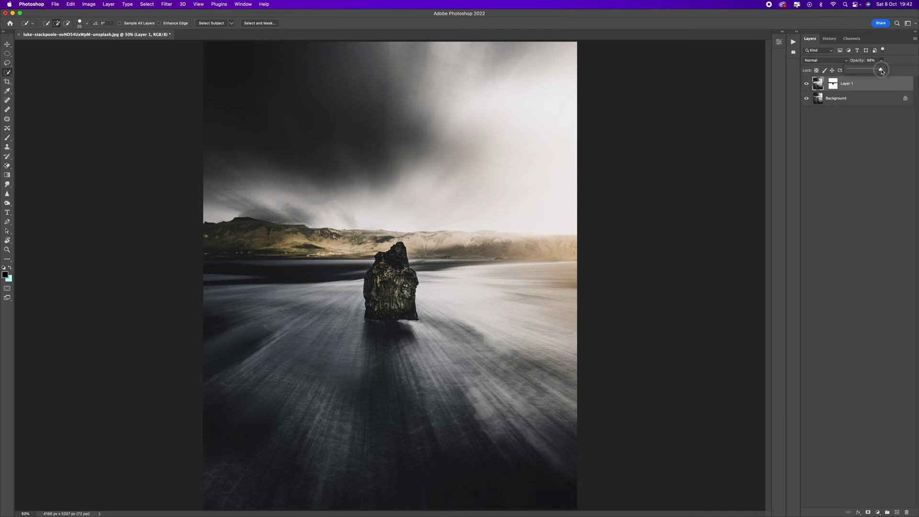
pyautogui.moveTo(876, 70); pyautogui.dragTo(887, 71)
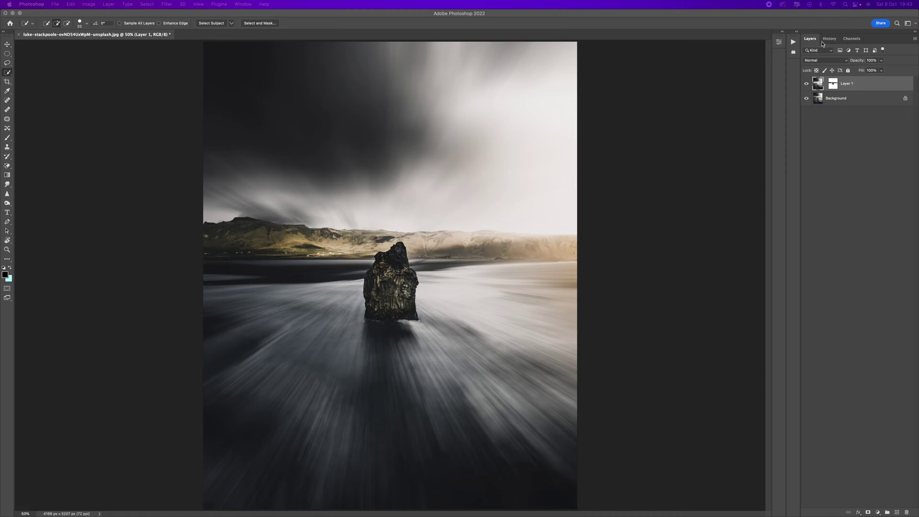
pyautogui.click(877, 512)
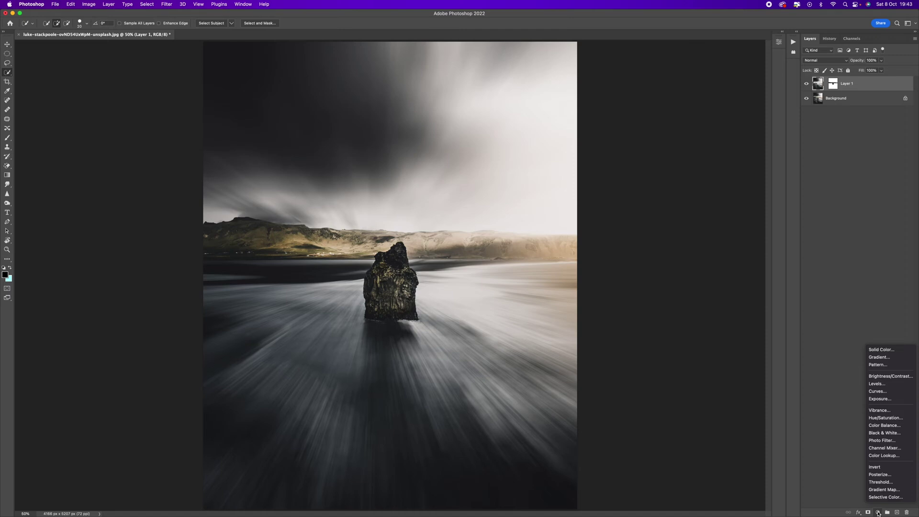
# - Add a Curves layer with an S-curve: lowered shadows, lifted highlights, slightly darker midtones
pyautogui.click(878, 512)
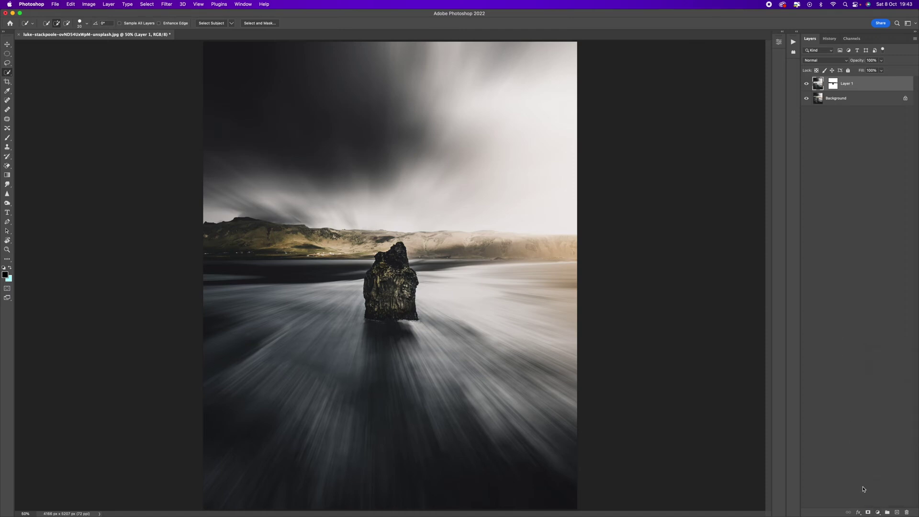
pyautogui.click(878, 511)
pyautogui.click(877, 391)
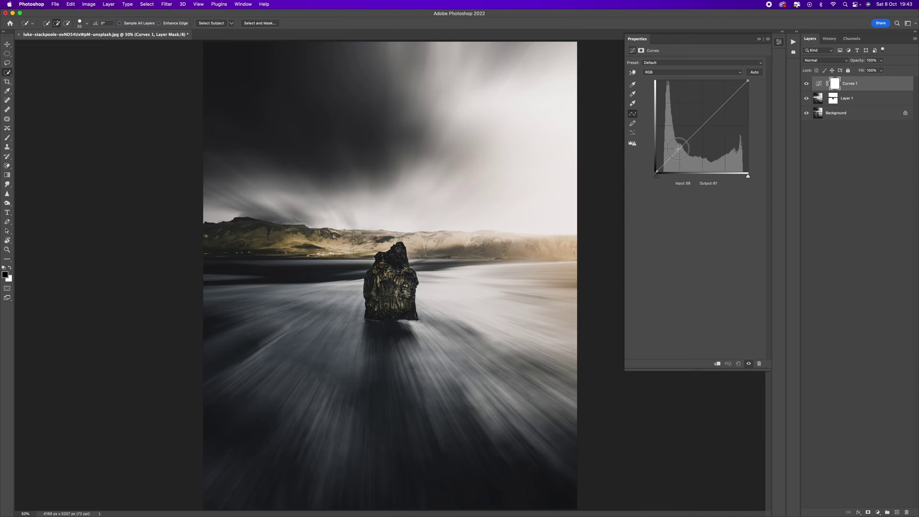
pyautogui.click(678, 148)
pyautogui.click(702, 126)
pyautogui.moveTo(724, 104); pyautogui.dragTo(725, 101)
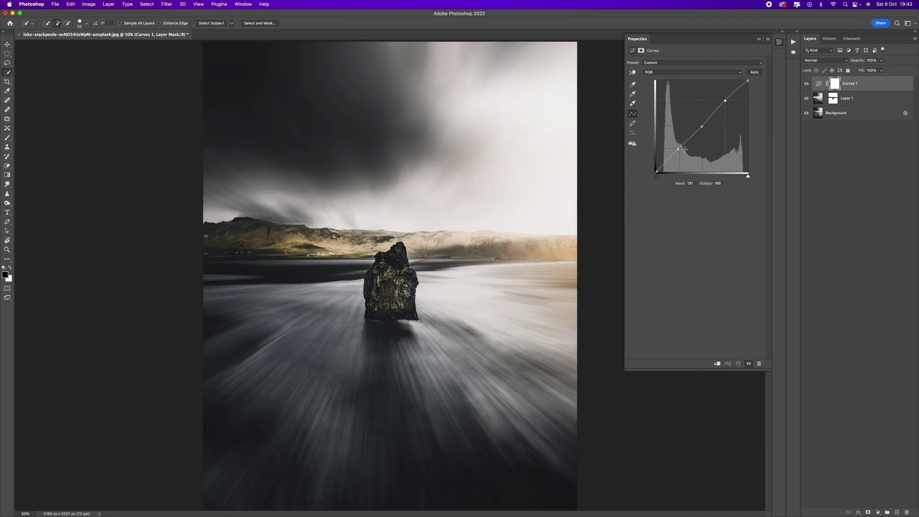
pyautogui.moveTo(678, 149); pyautogui.dragTo(679, 152)
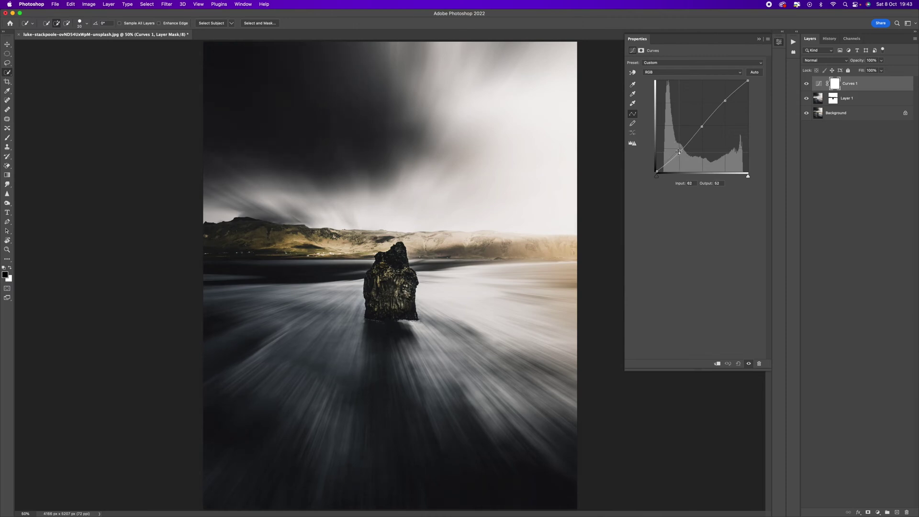
pyautogui.click(701, 125)
pyautogui.moveTo(701, 125); pyautogui.dragTo(703, 128)
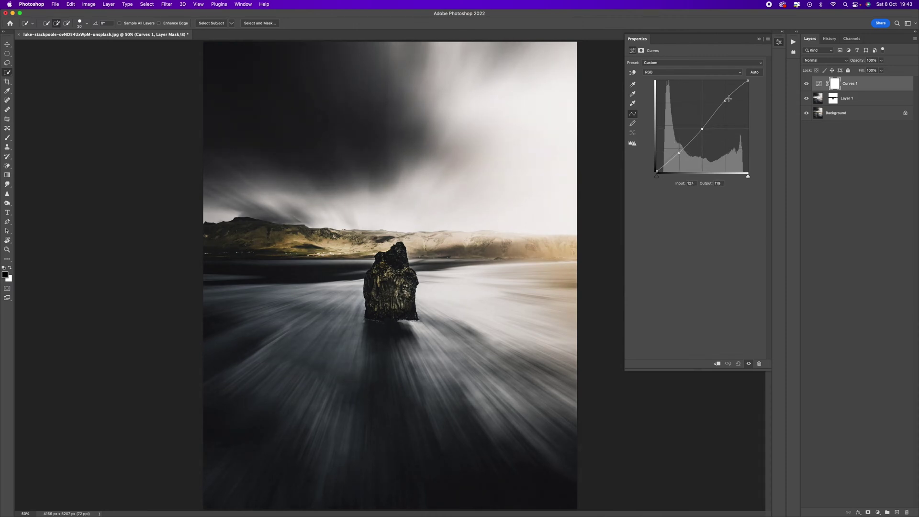
pyautogui.click(724, 100)
pyautogui.moveTo(701, 129); pyautogui.dragTo(704, 130)
pyautogui.click(757, 40)
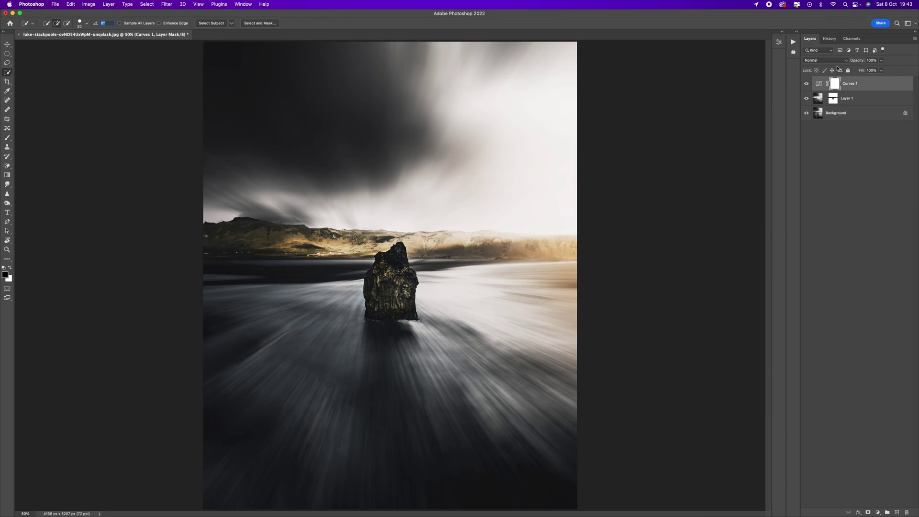
# - Flatten the blurred, curves-adjusted image into a single Background layer with Flatten Image
pyautogui.click(111, 6)
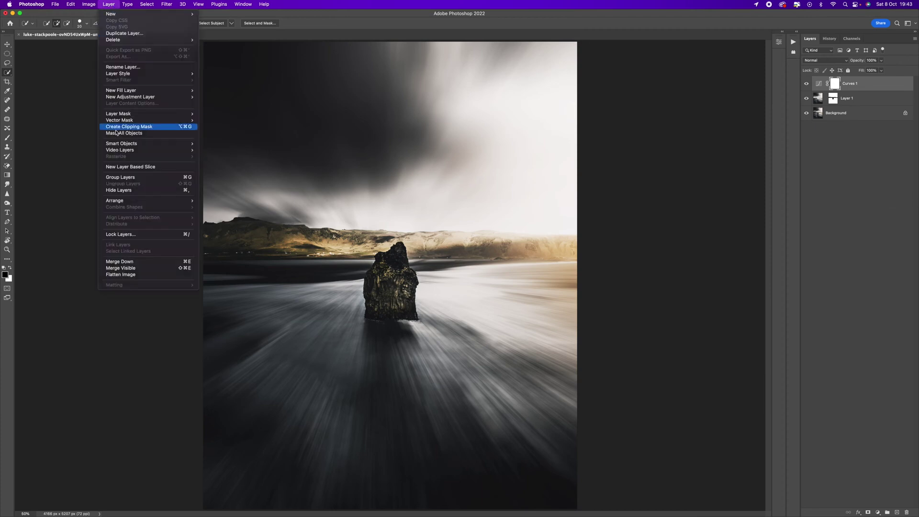
pyautogui.click(140, 277)
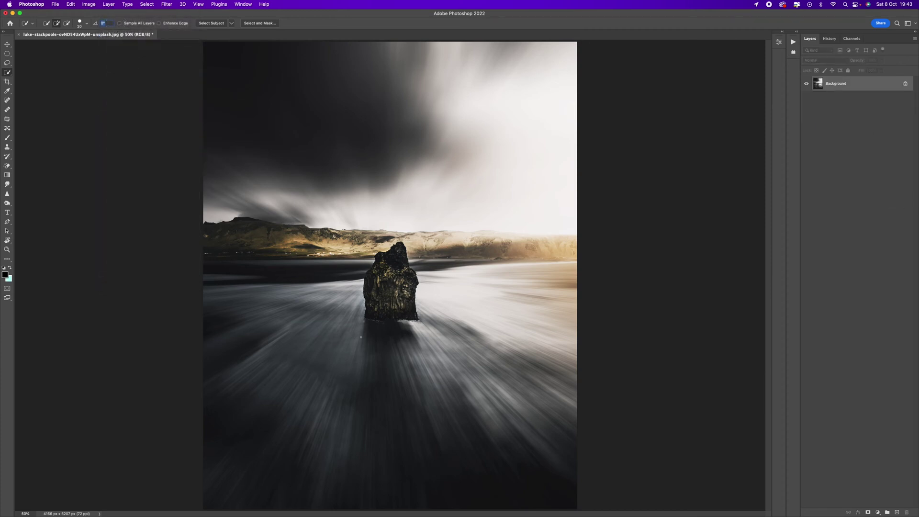
pyautogui.click(55, 4)
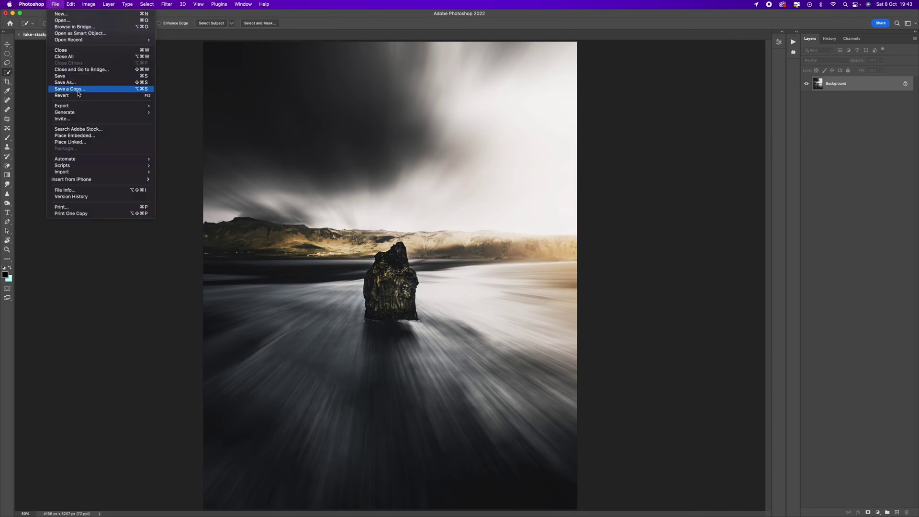
pyautogui.click(813, 325)
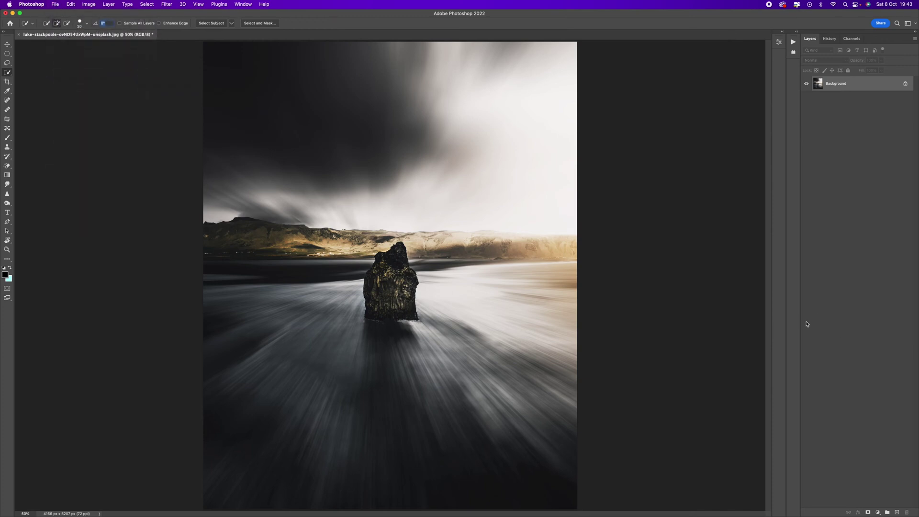